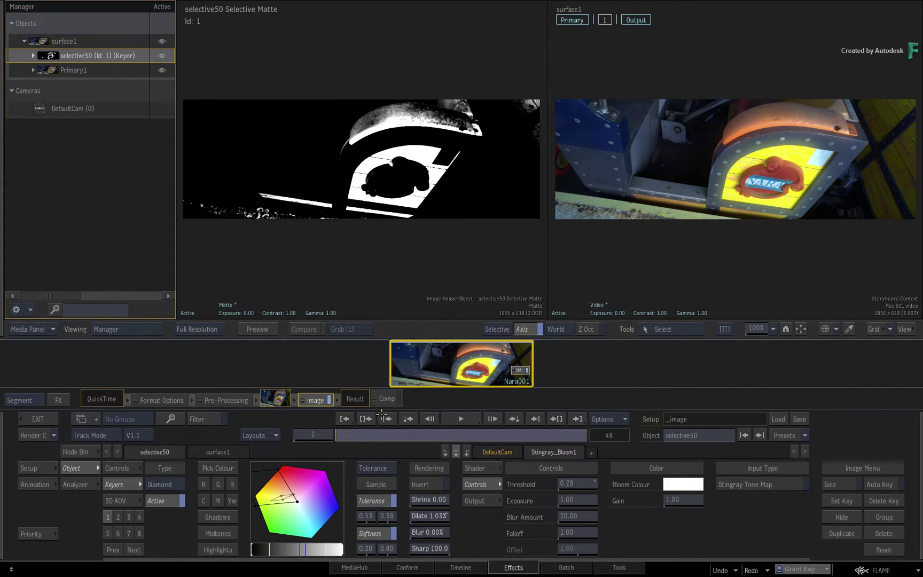
Step: Play the clip from its first frame, then scrub to a later frame of the shot
{"action": "left_click", "coordinate": [347, 435]}
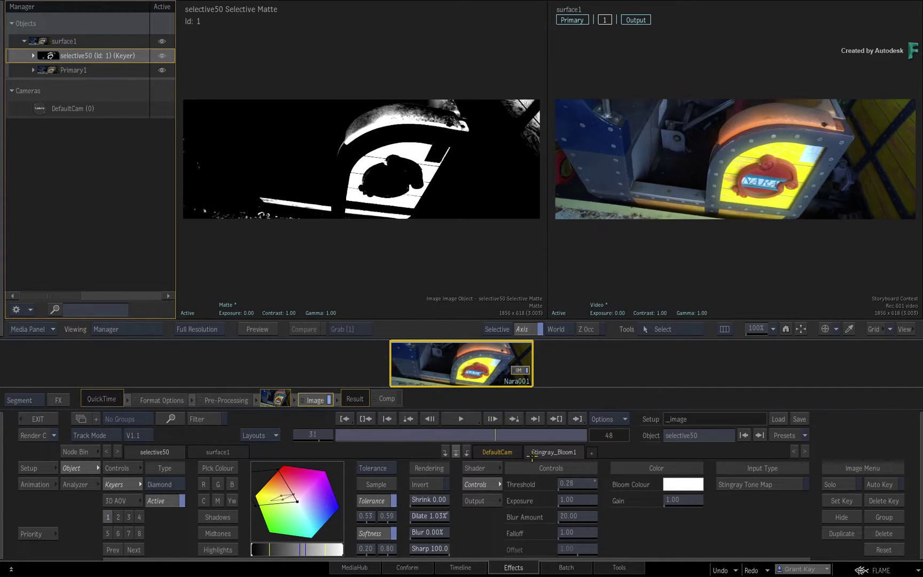
{"action": "key", "text": "Home"}
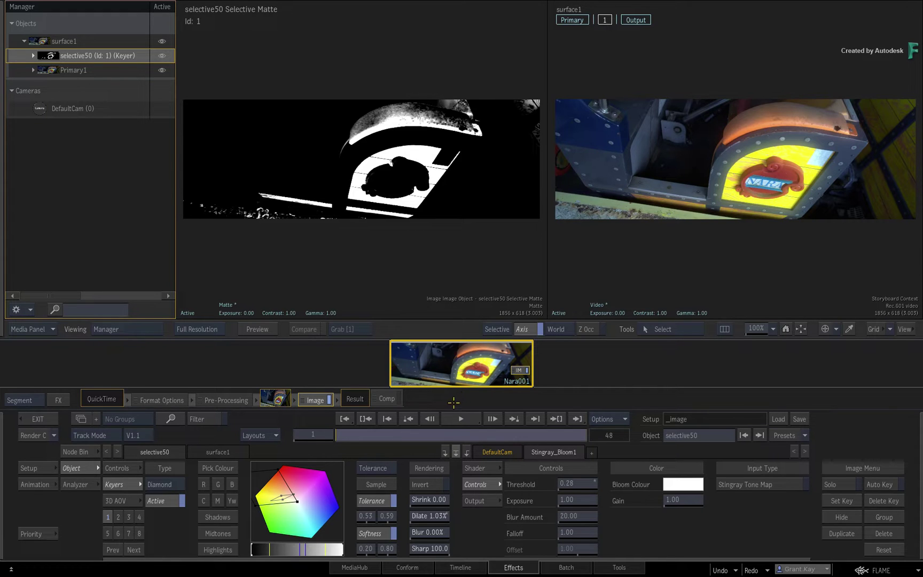
{"action": "mouse_move", "coordinate": [352, 434]}
{"action": "left_mouse_down"}
{"action": "mouse_move", "coordinate": [500, 434]}
{"action": "mouse_move", "coordinate": [356, 434]}
{"action": "left_mouse_up"}
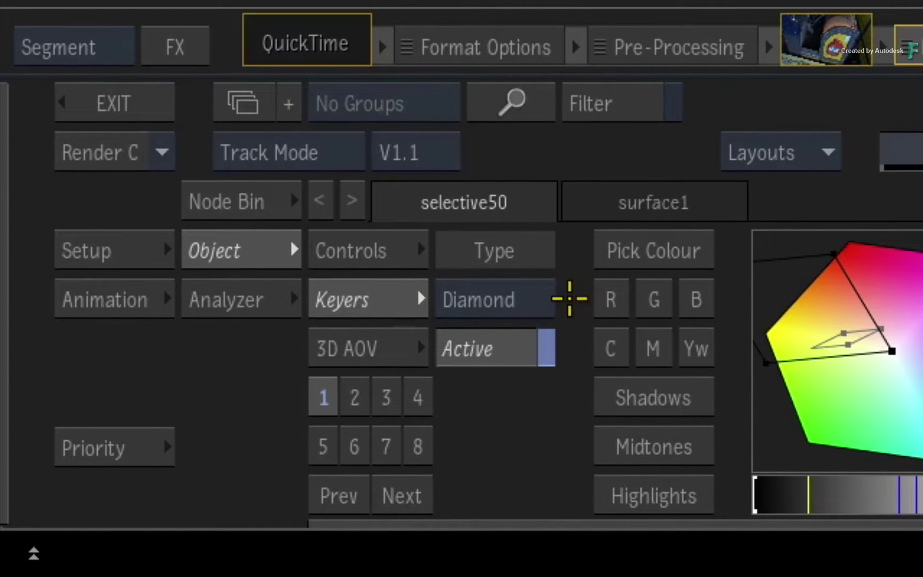
Step: Review the keyer and 3D AOV map types, keeping the Diamond colour keyer
{"action": "left_click", "coordinate": [529, 299]}
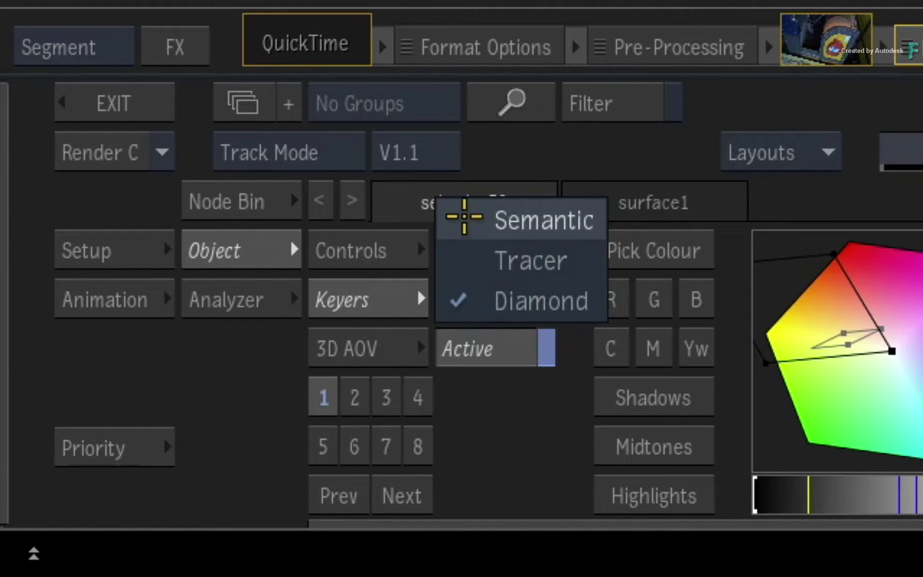
{"action": "left_click", "coordinate": [531, 305]}
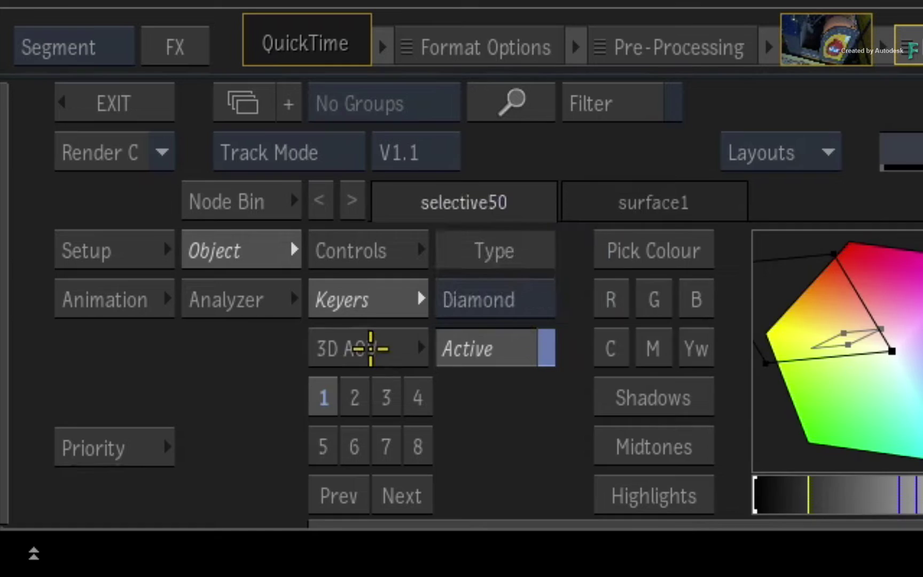
{"action": "left_click", "coordinate": [370, 347]}
{"action": "left_click", "coordinate": [535, 301]}
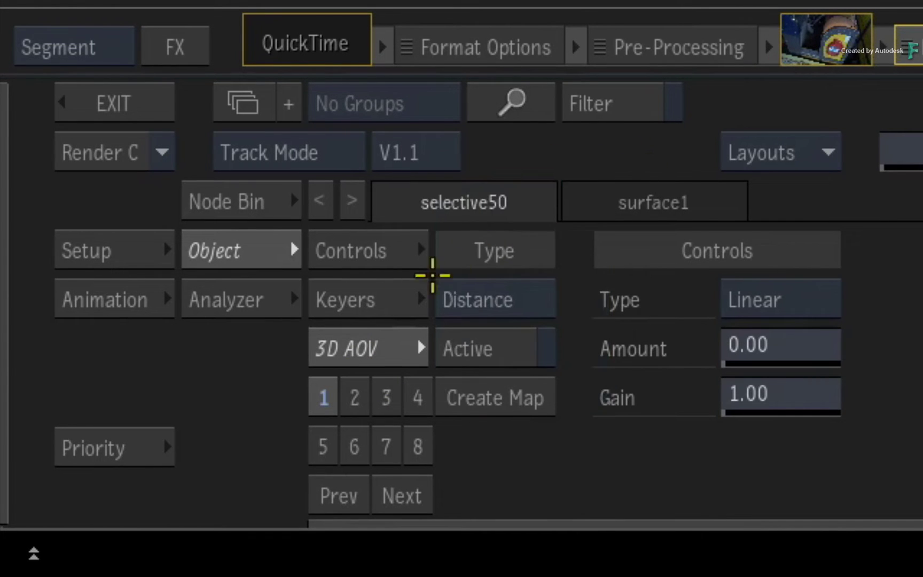
{"action": "left_click", "coordinate": [371, 300]}
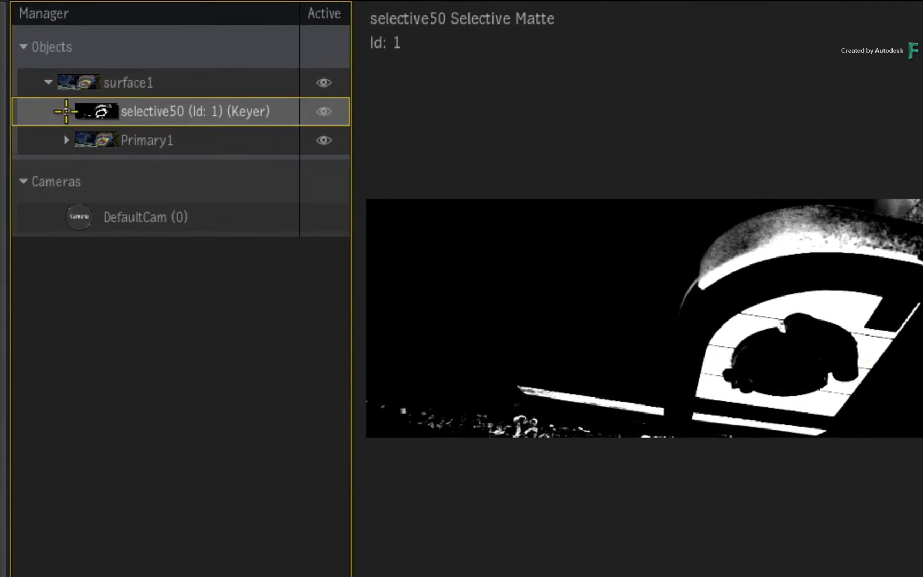
Step: Link a freehand GMask to selective50 and draw a closed shape around the yellow NARA panel
{"action": "left_click", "coordinate": [32, 56]}
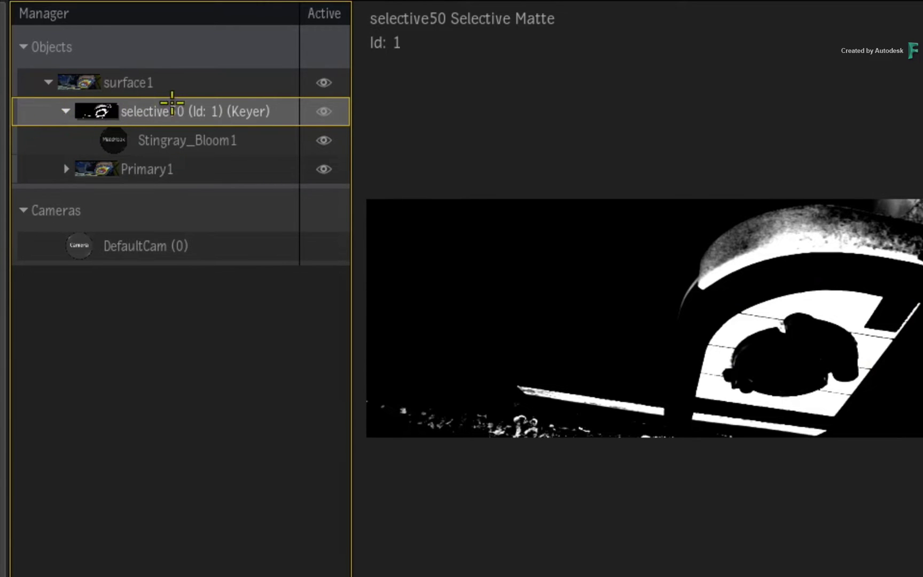
{"action": "right_click", "coordinate": [159, 111]}
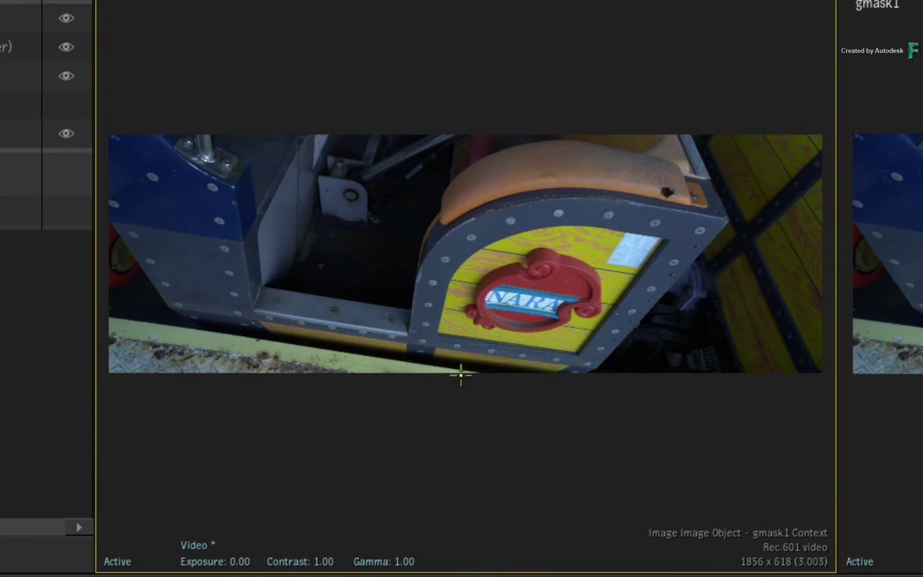
{"action": "left_click_drag", "start_coordinate": [424, 335], "coordinate": [428, 314]}
{"action": "left_click_drag", "start_coordinate": [458, 251], "coordinate": [483, 234]}
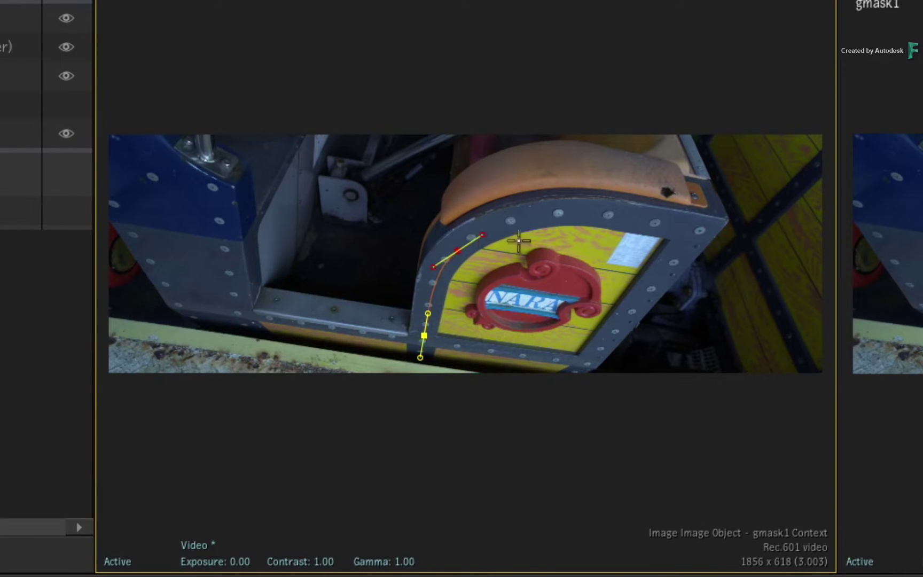
{"action": "left_click_drag", "start_coordinate": [572, 213], "coordinate": [612, 213]}
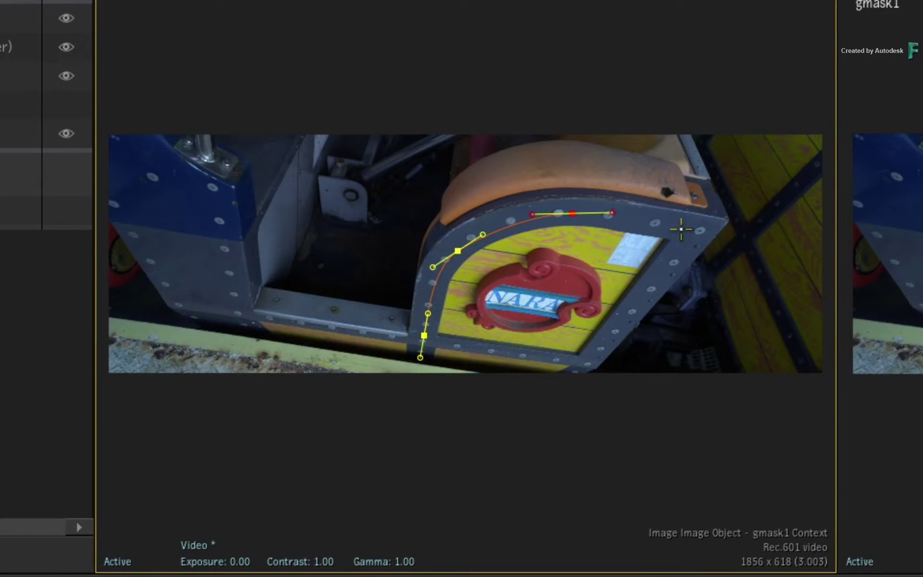
{"action": "left_click_drag", "start_coordinate": [685, 231], "coordinate": [696, 234]}
{"action": "left_click", "coordinate": [588, 365]}
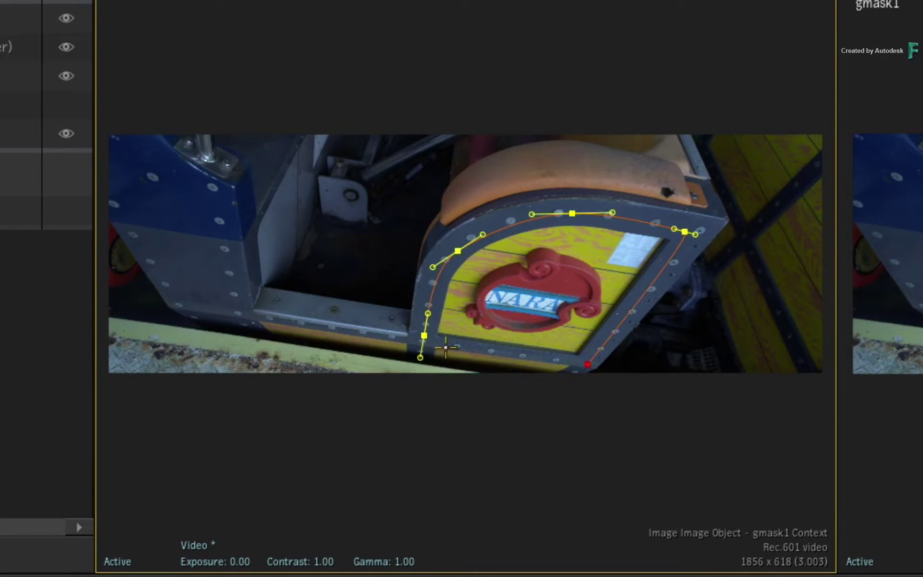
{"action": "mouse_move", "coordinate": [424, 335]}
{"action": "left_mouse_down"}
{"action": "mouse_move", "coordinate": [418, 354]}
{"action": "mouse_move", "coordinate": [427, 358]}
{"action": "mouse_move", "coordinate": [428, 345]}
{"action": "left_mouse_up"}
Step: Show the selective matte (F9), then select gmask1 and delete it
{"action": "key", "text": "F9"}
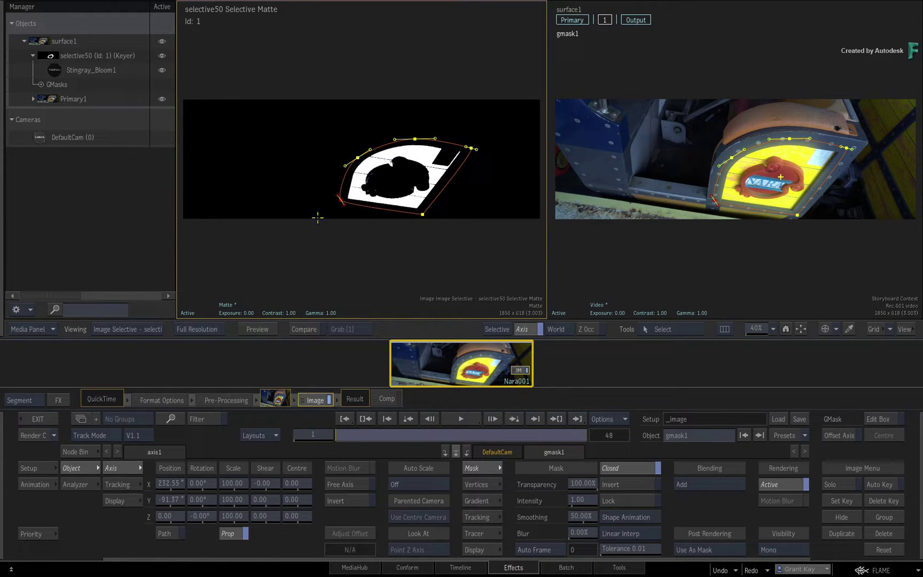
{"action": "left_click", "coordinate": [41, 84]}
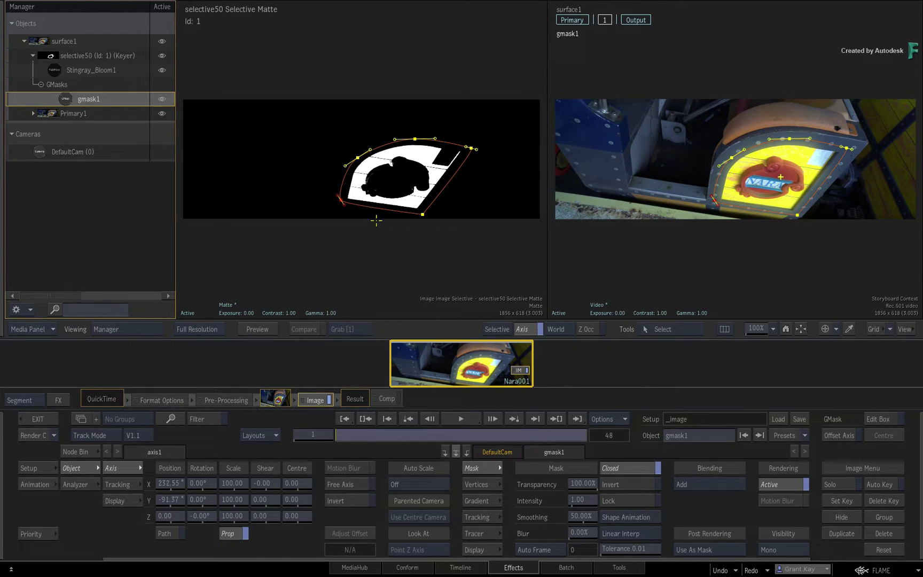
{"action": "key", "text": "Delete"}
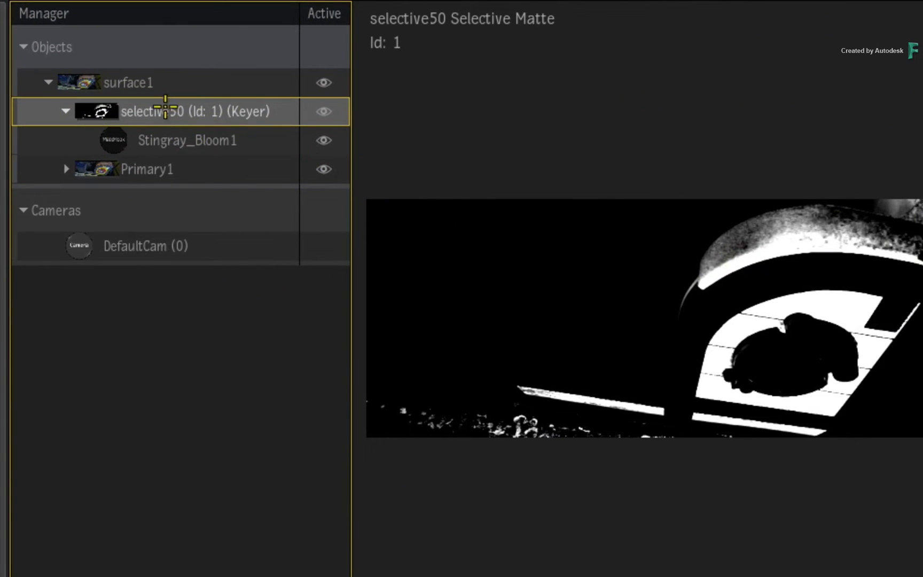
Step: Add a new Free (Centroid Axis) GMask link to selective50
{"action": "right_click", "coordinate": [165, 111]}
{"action": "mouse_move", "coordinate": [356, 340]}
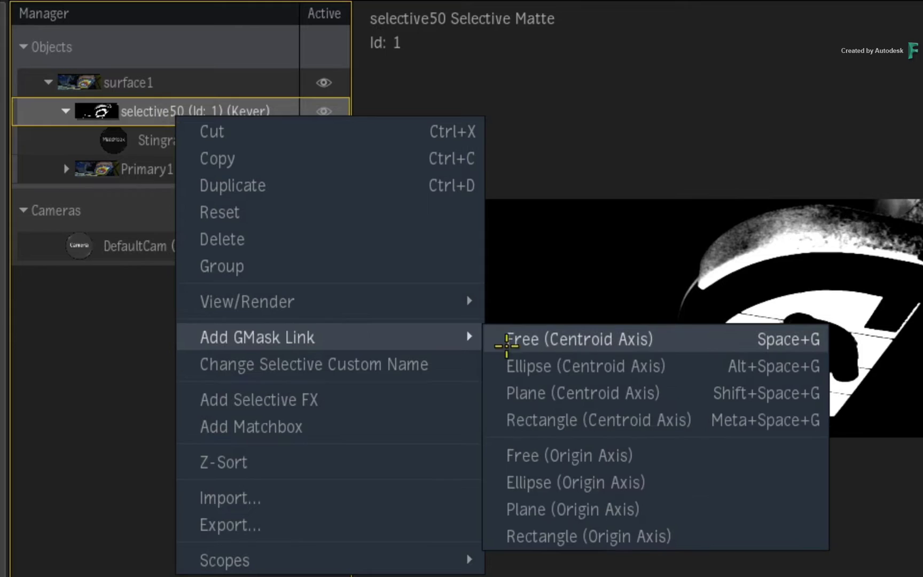
{"action": "left_click", "coordinate": [548, 337]}
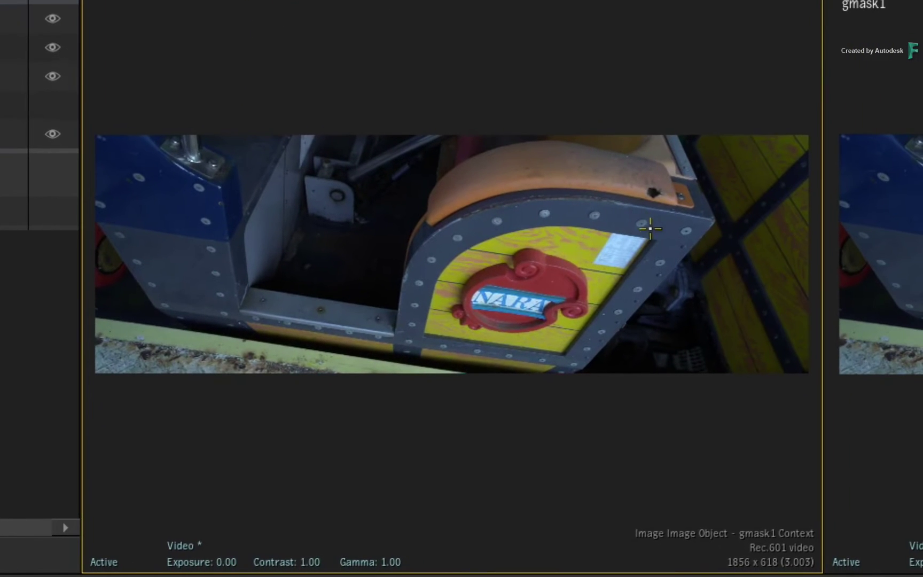
Step: Draw gmask1 closed around the orange seat arch, widen its top-right corner, and view the matte
{"action": "left_click", "coordinate": [731, 242]}
{"action": "left_click", "coordinate": [566, 215]}
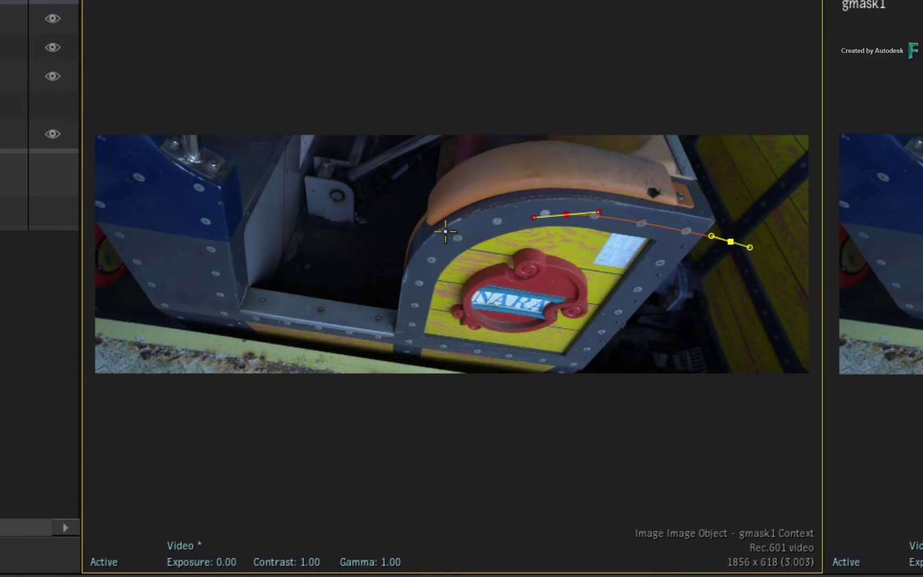
{"action": "left_click", "coordinate": [452, 238]}
{"action": "left_click", "coordinate": [405, 290]}
{"action": "left_click", "coordinate": [358, 193]}
{"action": "left_click", "coordinate": [470, 102]}
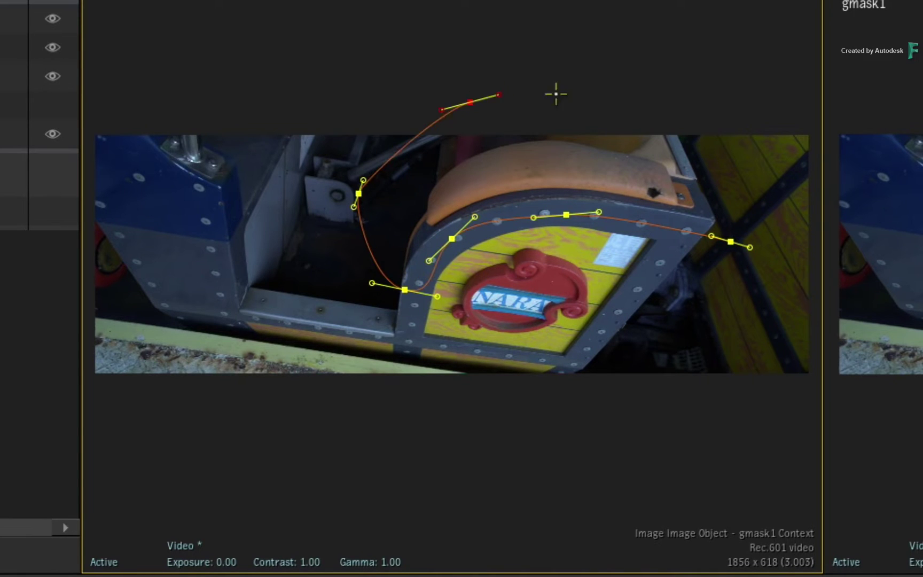
{"action": "left_click", "coordinate": [669, 104]}
{"action": "left_click", "coordinate": [731, 242]}
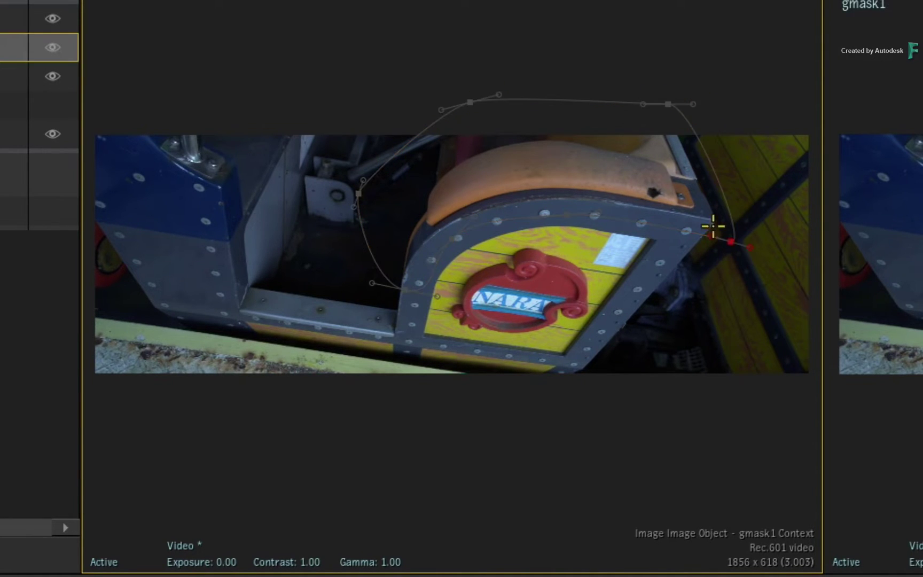
{"action": "left_click_drag", "start_coordinate": [669, 104], "coordinate": [706, 105]}
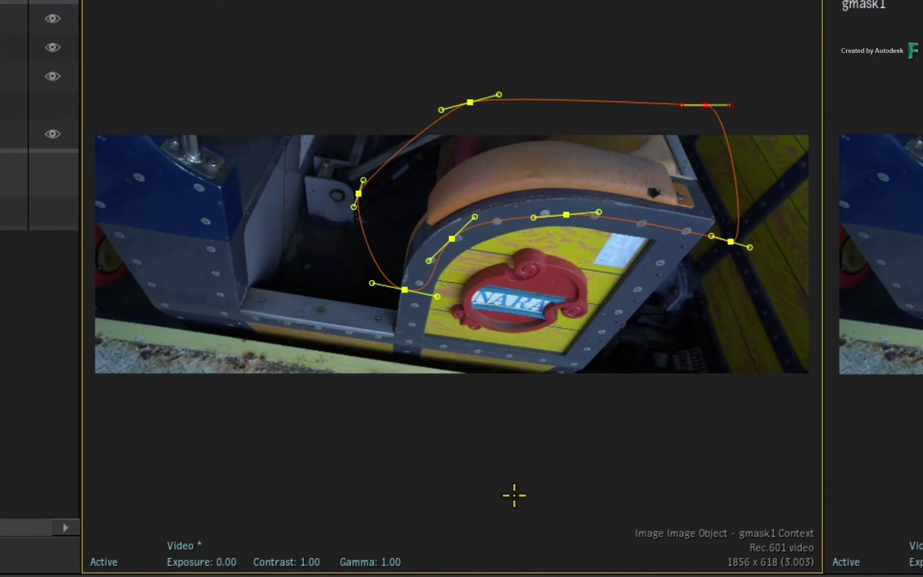
{"action": "key", "text": "2"}
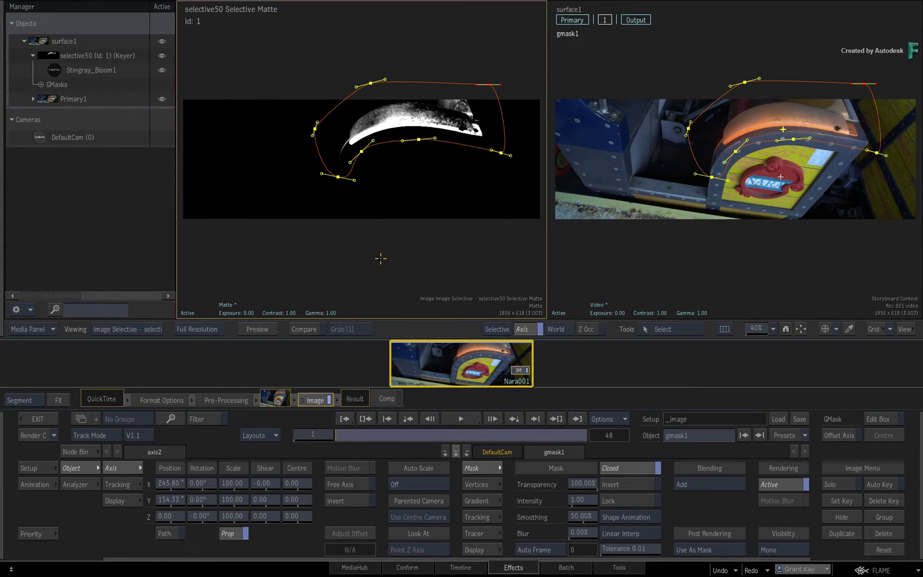
Step: Set selective50's GMask blending mode to Add in its Input Matte controls
{"action": "left_click", "coordinate": [51, 56]}
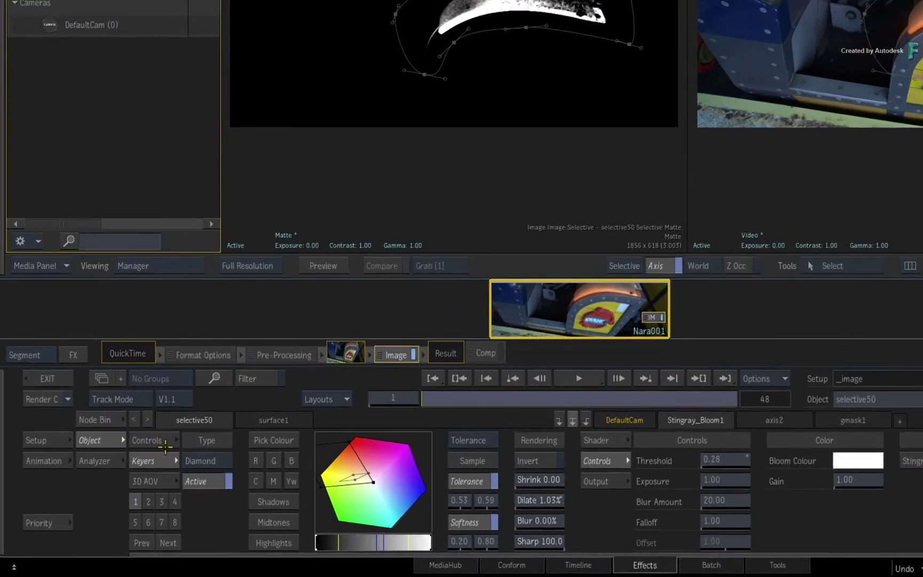
{"action": "left_click", "coordinate": [132, 466]}
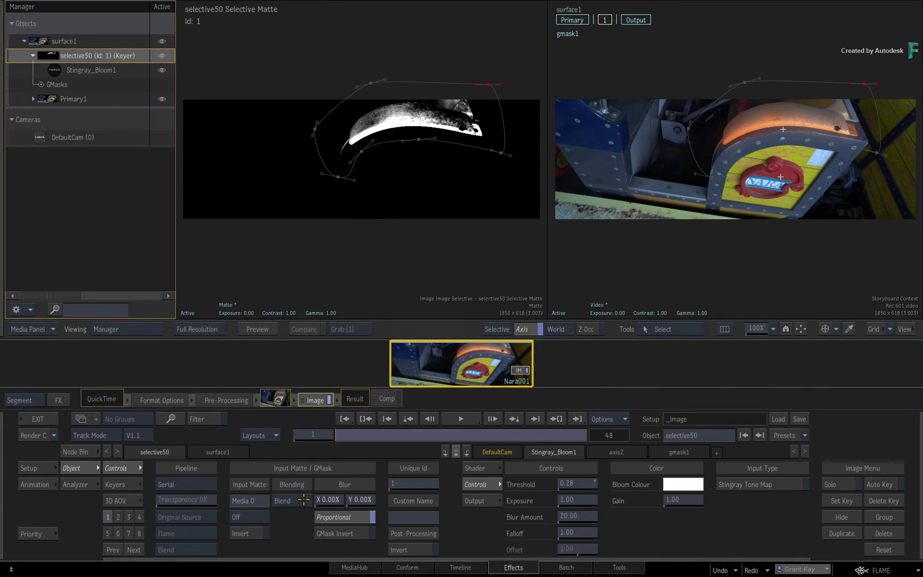
{"action": "left_click", "coordinate": [303, 500]}
{"action": "left_click", "coordinate": [305, 500]}
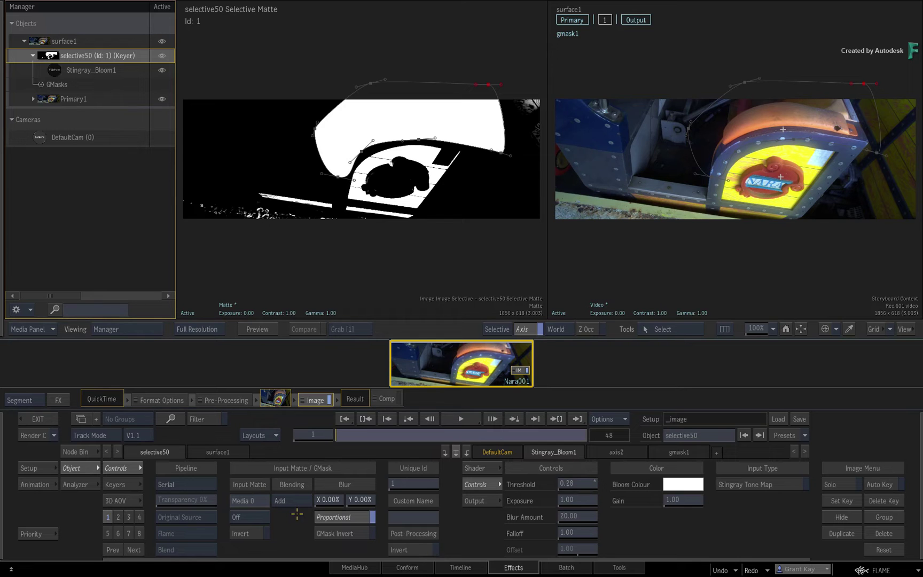
Step: Switch gmask1 blending to Multiply and reshape its points so the upholstery drops out
{"action": "left_click", "coordinate": [297, 505]}
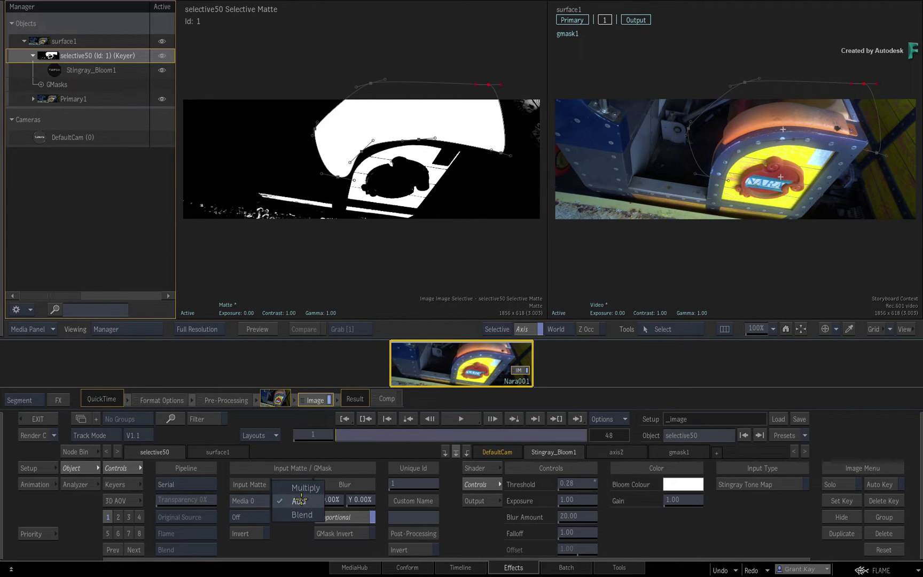
{"action": "left_click", "coordinate": [305, 488]}
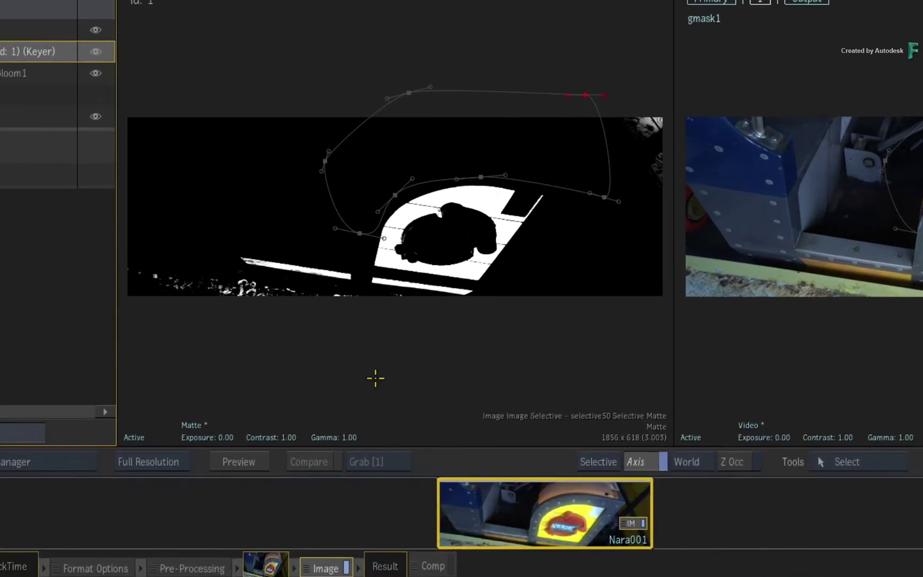
{"action": "left_click_drag", "start_coordinate": [393, 194], "coordinate": [399, 148]}
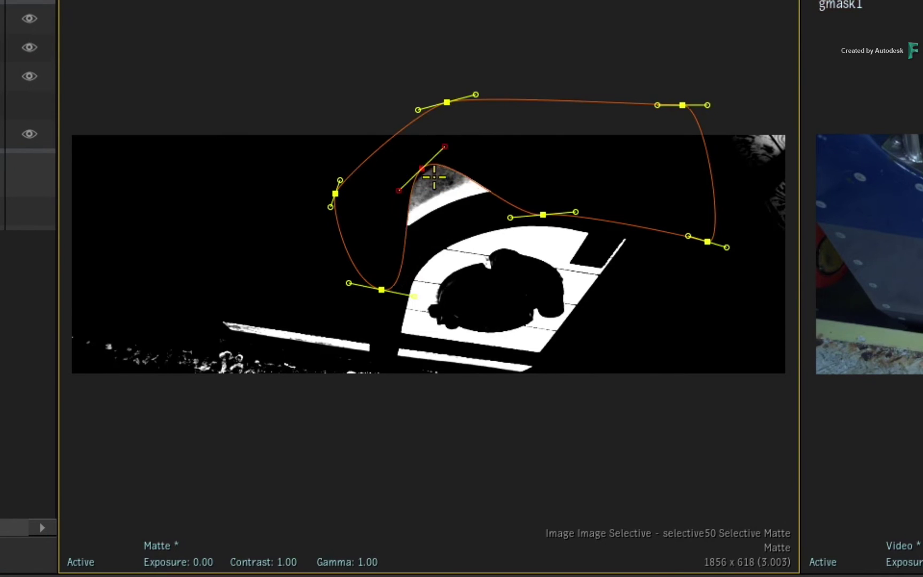
{"action": "left_click_drag", "start_coordinate": [434, 177], "coordinate": [460, 235]}
{"action": "left_click_drag", "start_coordinate": [382, 290], "coordinate": [372, 270]}
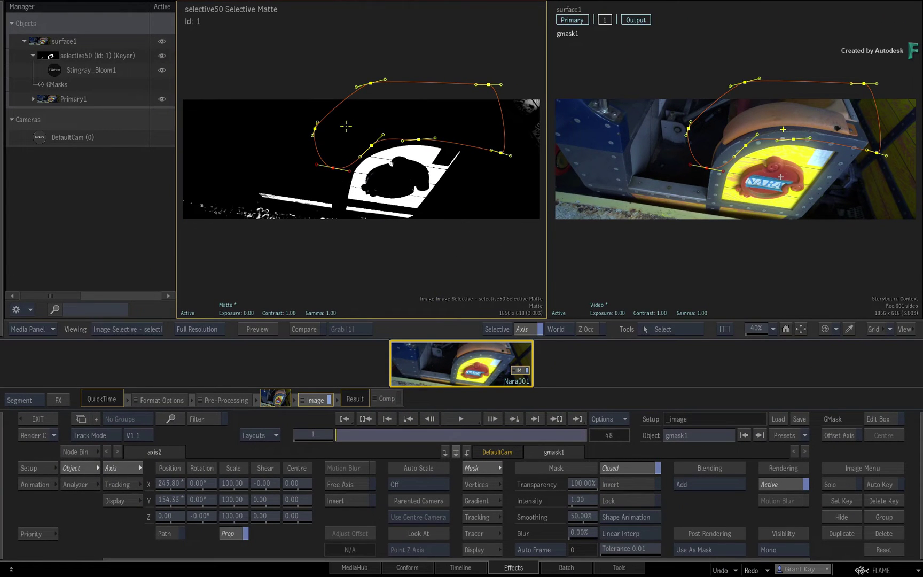
{"action": "left_click", "coordinate": [78, 56]}
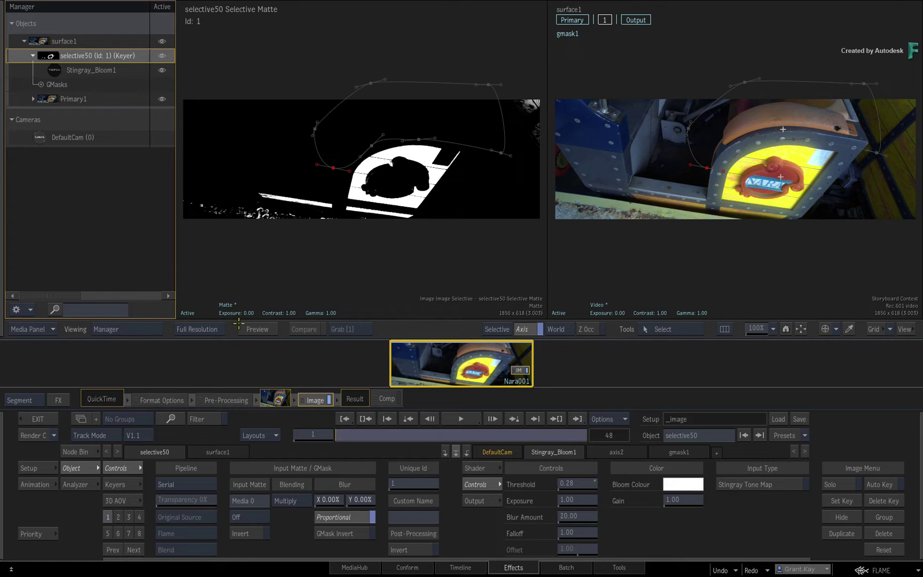
Step: Link a second free-axis GMask to the selective50 keyer
{"action": "right_click", "coordinate": [99, 55]}
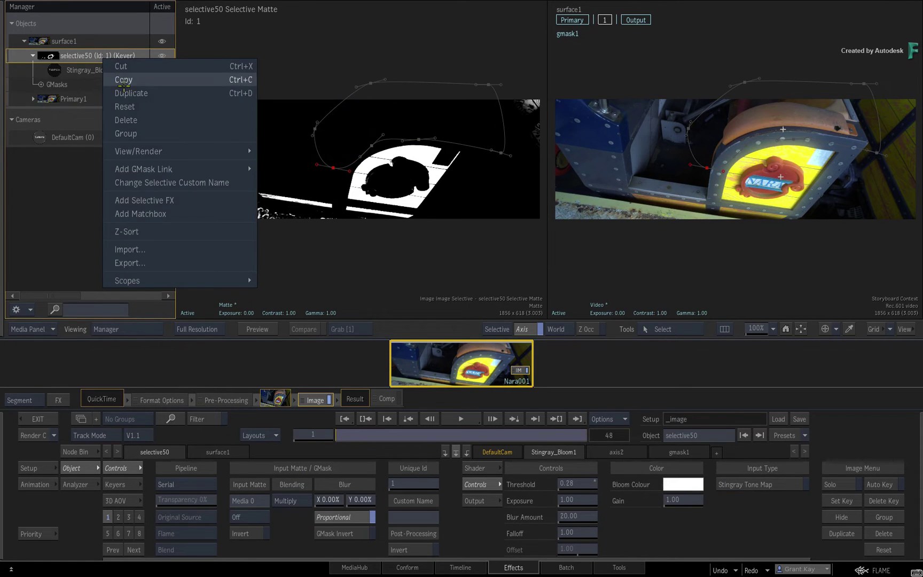
{"action": "mouse_move", "coordinate": [227, 170]}
{"action": "left_click", "coordinate": [271, 170]}
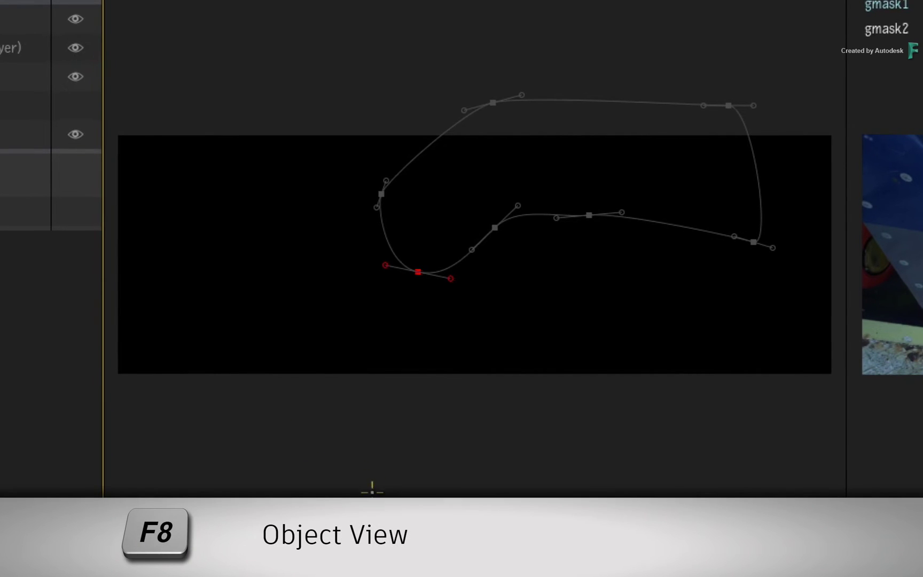
Step: Draw gmask2 as a closed wedge along the bottom strip and nudge its bottom-right point
{"action": "key", "text": "F8"}
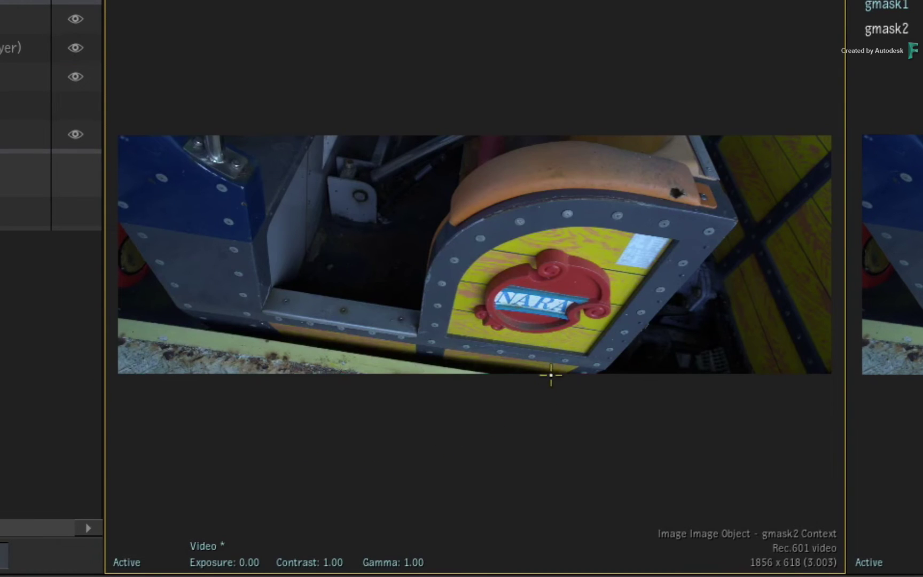
{"action": "left_click", "coordinate": [569, 386]}
{"action": "left_click", "coordinate": [109, 310]}
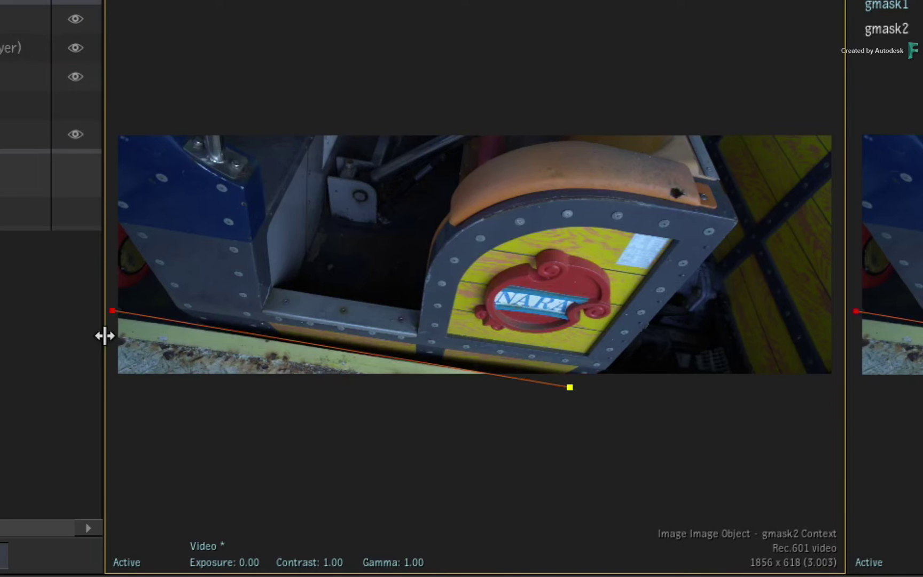
{"action": "left_click", "coordinate": [116, 386]}
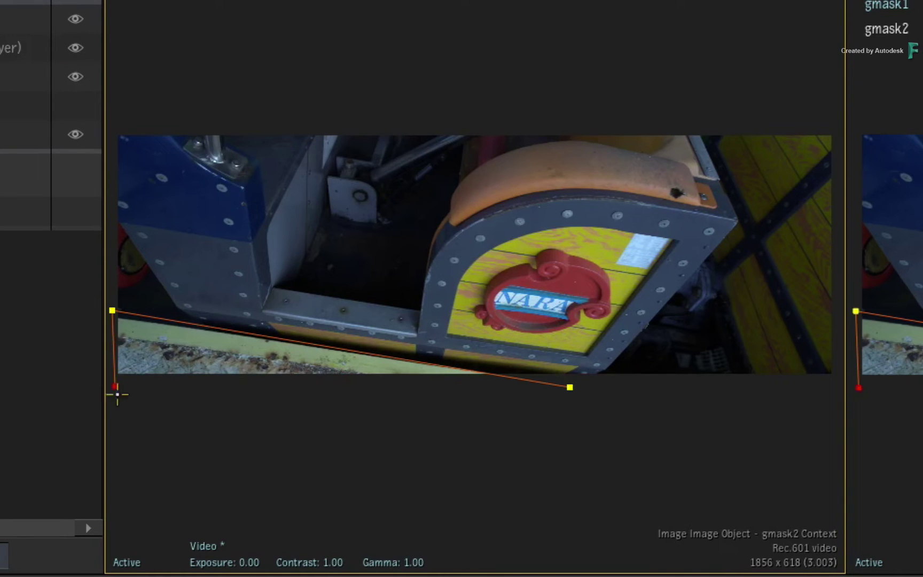
{"action": "left_click", "coordinate": [570, 387]}
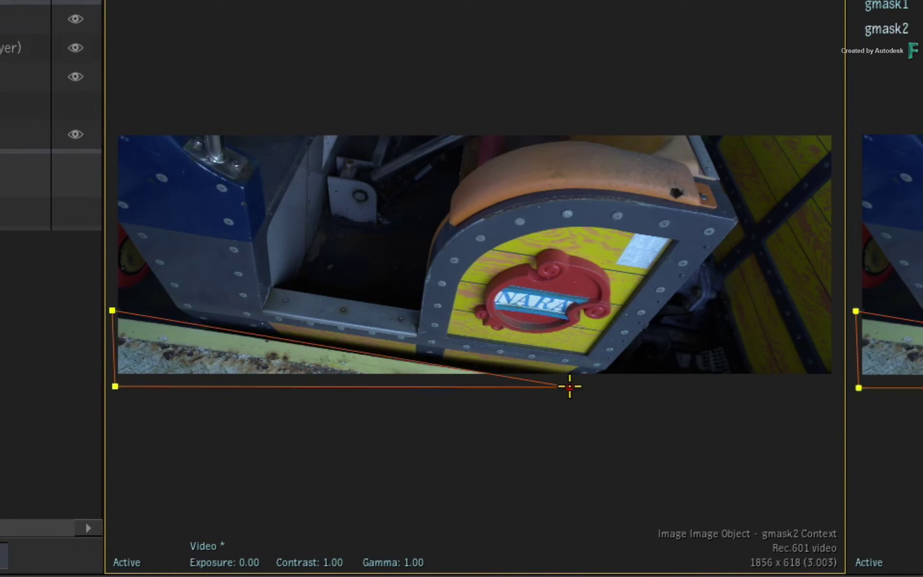
{"action": "left_click_drag", "start_coordinate": [570, 385], "coordinate": [576, 383]}
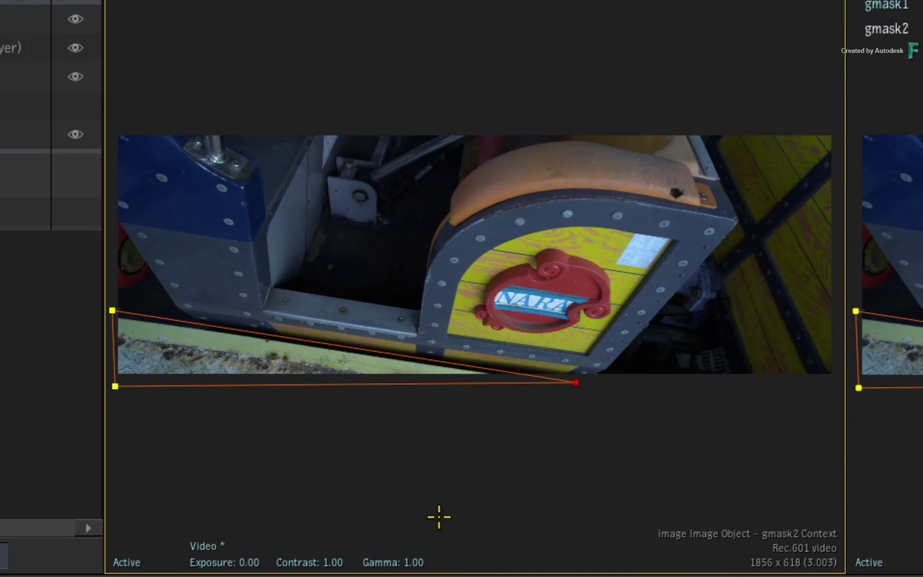
{"action": "key", "text": "F9"}
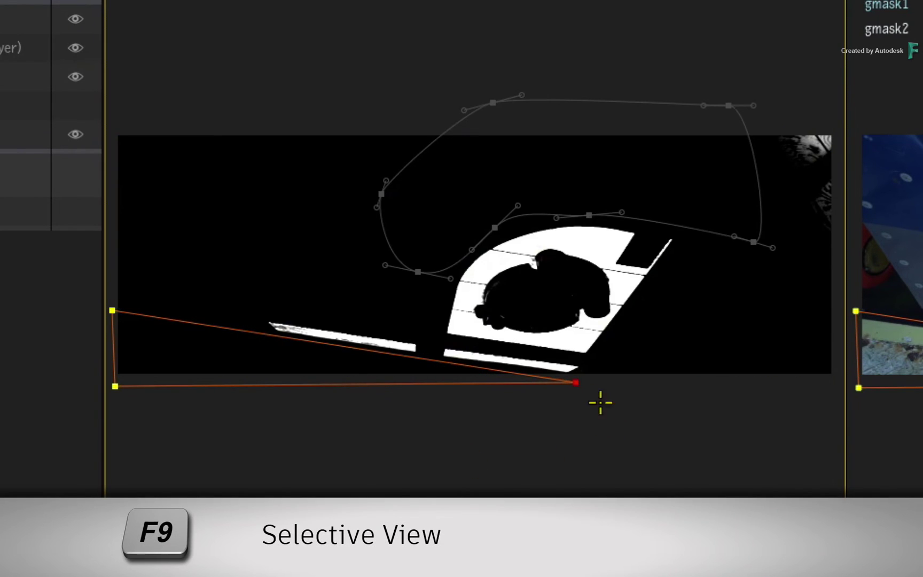
{"action": "left_click_drag", "start_coordinate": [582, 382], "coordinate": [586, 381]}
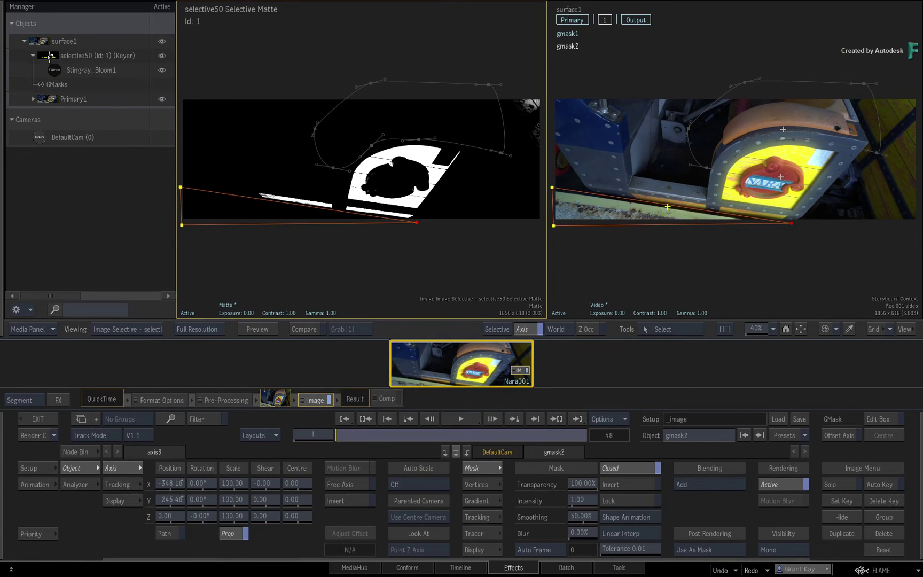
{"action": "left_click", "coordinate": [50, 56]}
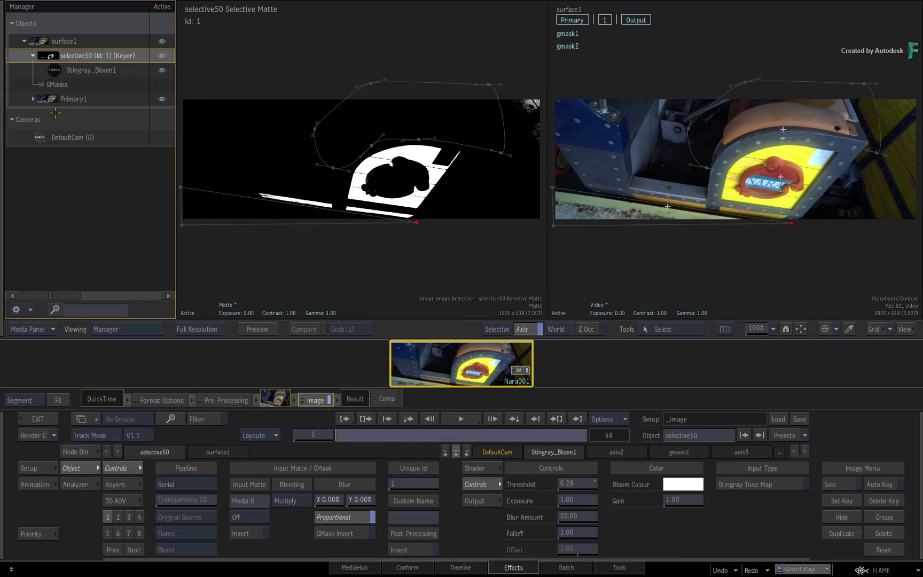
{"action": "left_click", "coordinate": [295, 501]}
{"action": "left_click", "coordinate": [299, 515]}
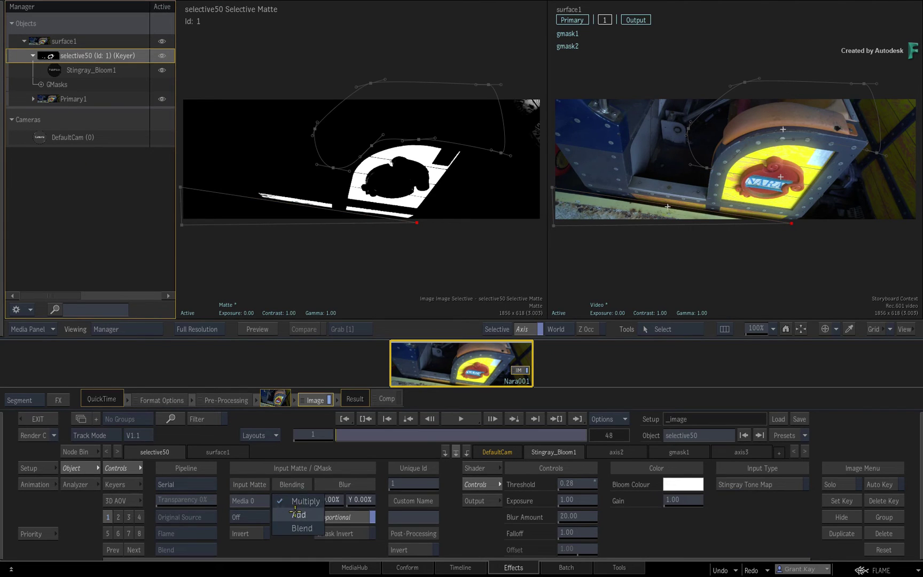
{"action": "left_click", "coordinate": [298, 505]}
{"action": "left_click", "coordinate": [297, 514]}
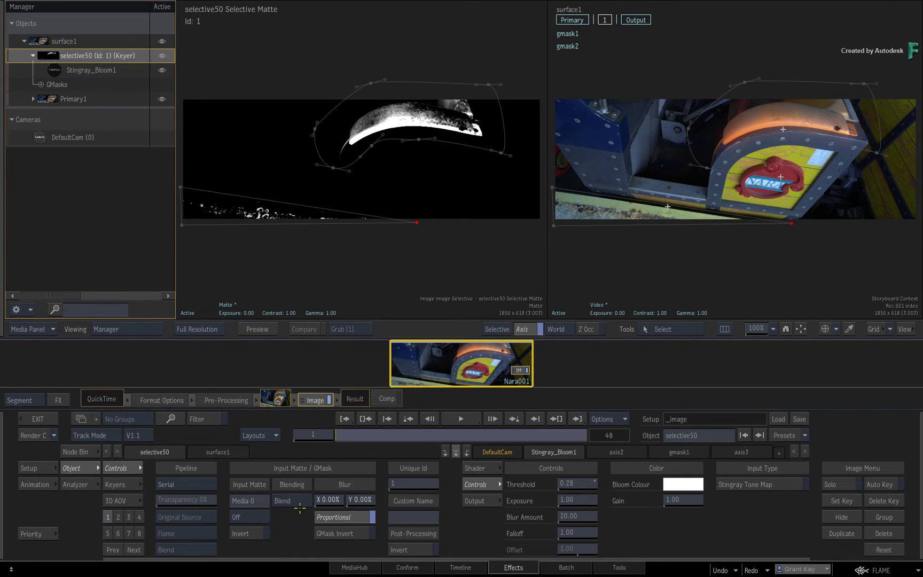
{"action": "left_click", "coordinate": [298, 505]}
{"action": "left_click", "coordinate": [299, 501]}
{"action": "left_click", "coordinate": [300, 501]}
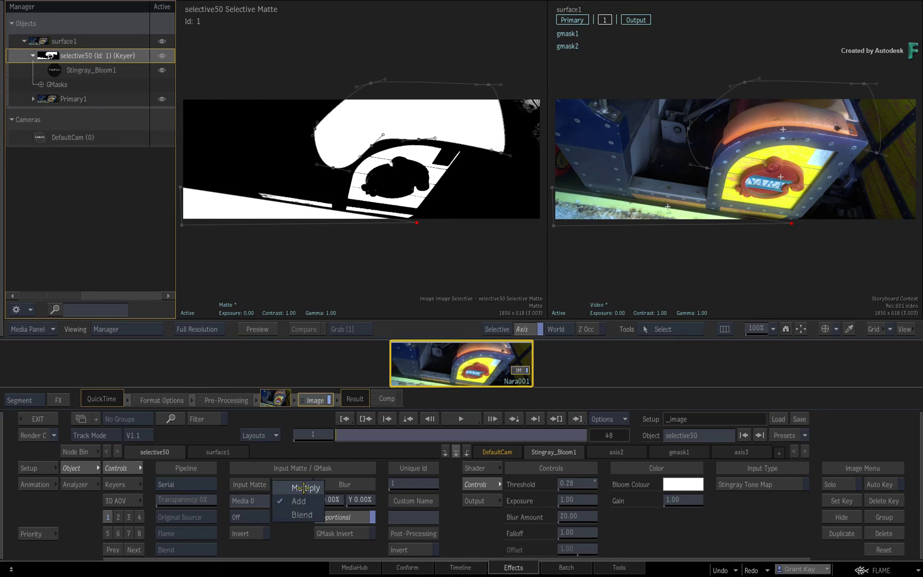
{"action": "left_click", "coordinate": [303, 488]}
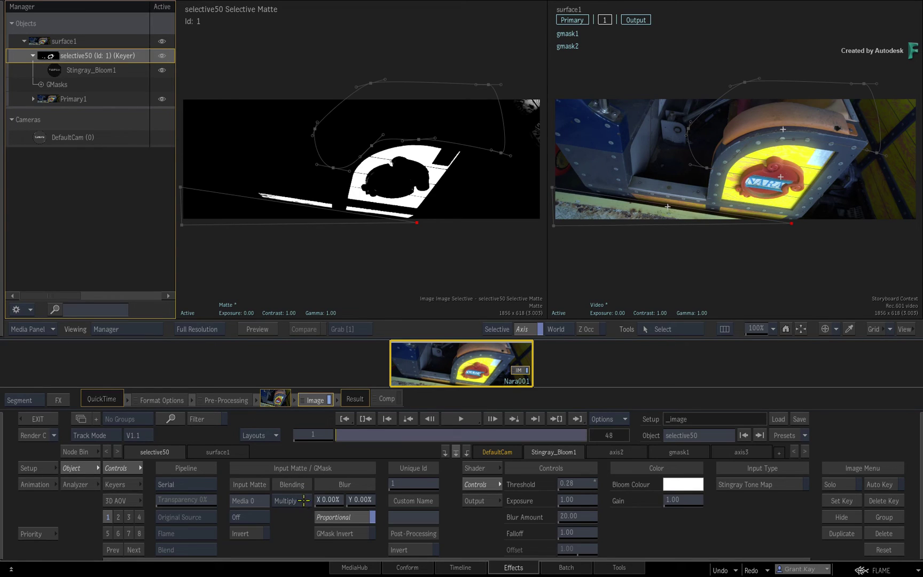
{"action": "left_click", "coordinate": [303, 501]}
{"action": "left_click", "coordinate": [300, 531]}
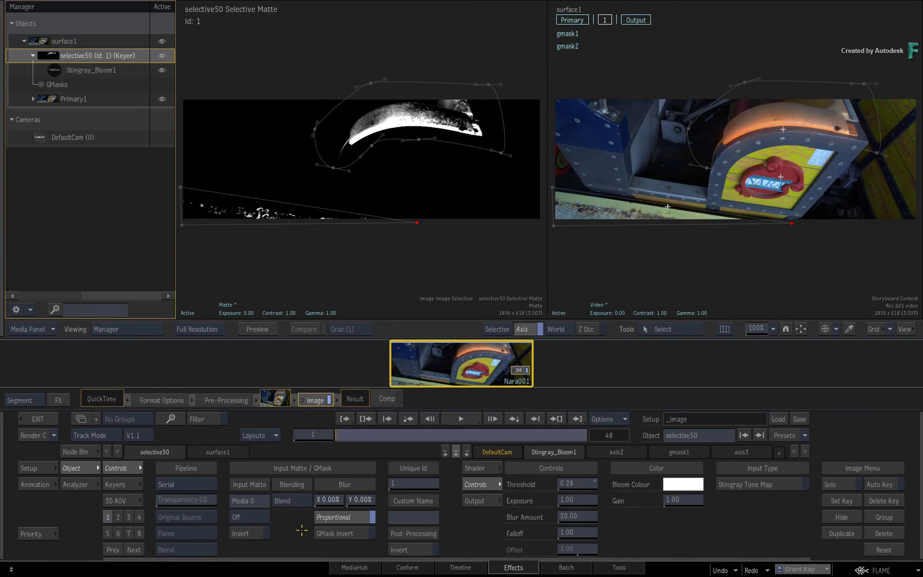
{"action": "left_click", "coordinate": [302, 499]}
{"action": "left_click", "coordinate": [302, 492]}
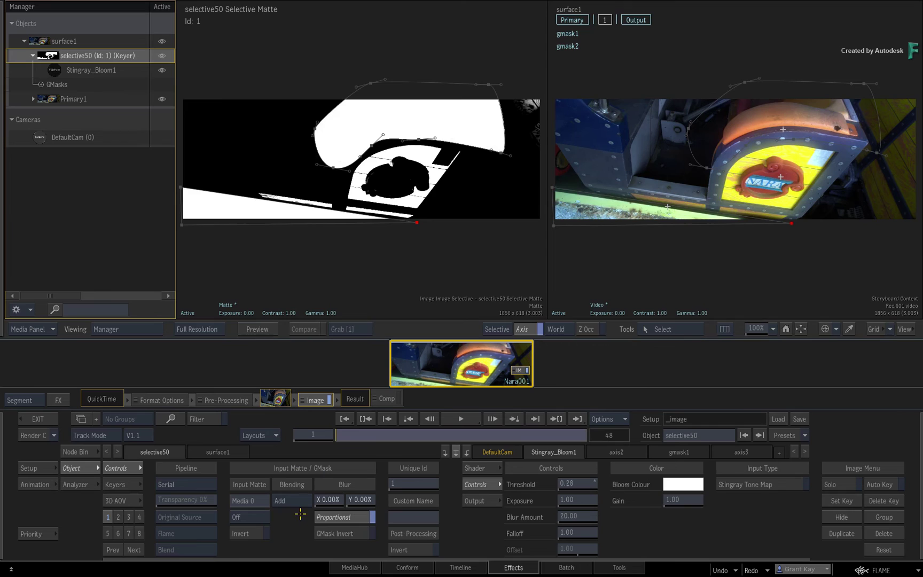
{"action": "left_click", "coordinate": [301, 499]}
{"action": "left_click", "coordinate": [303, 485]}
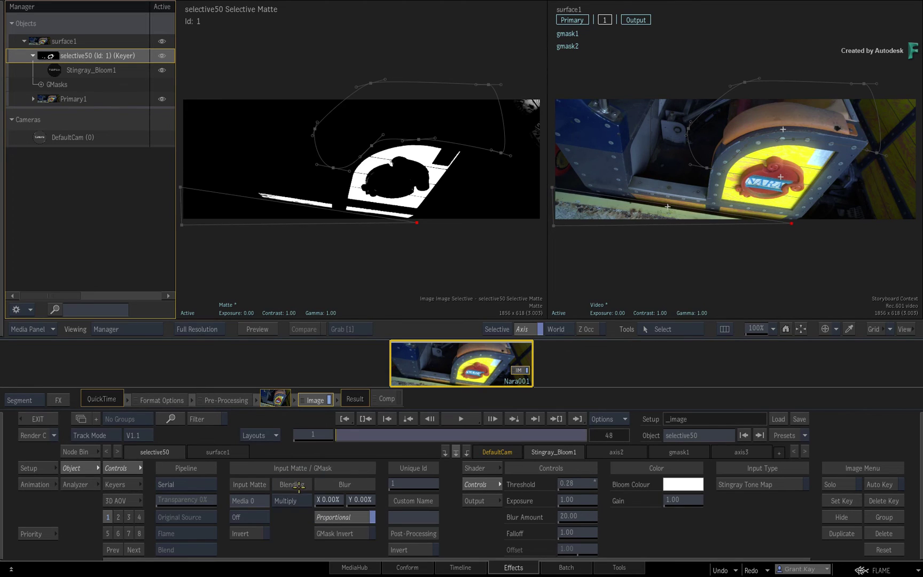